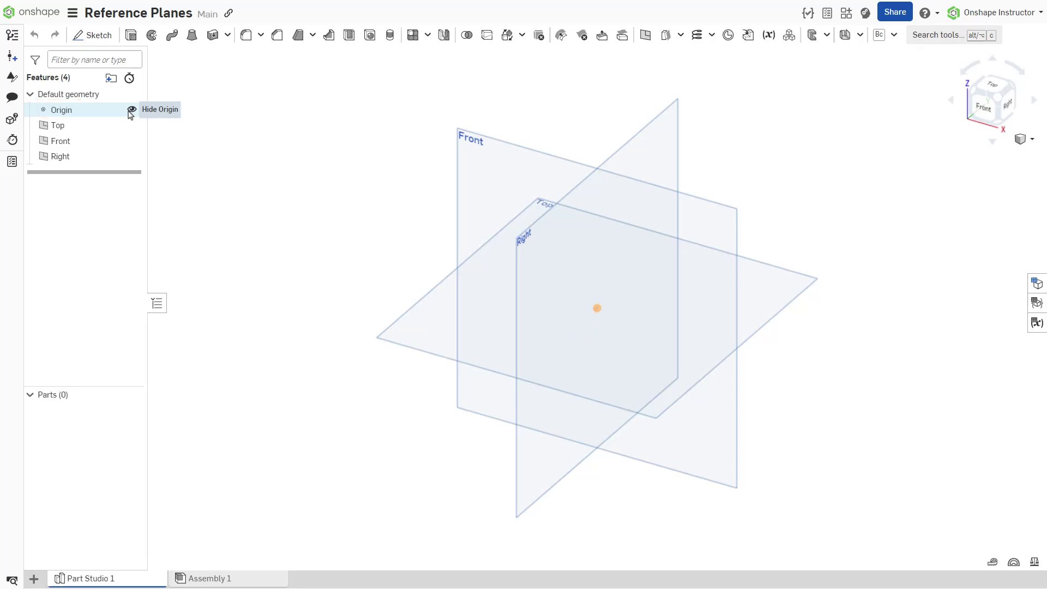
Start a sketch on the Front reference plane and view it normal
click(469, 180)
key(shift+s)
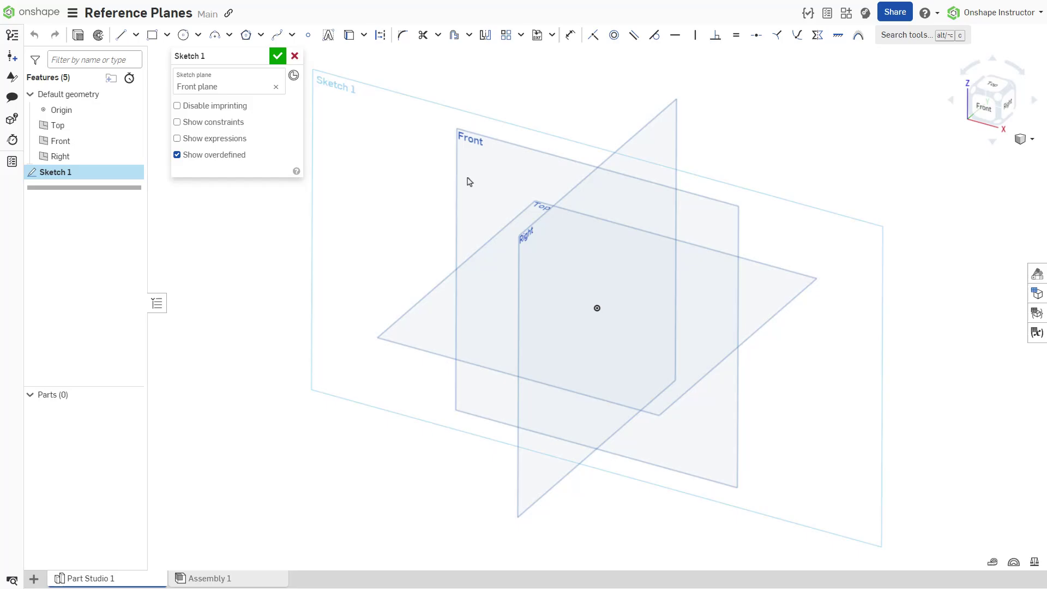
key(n)
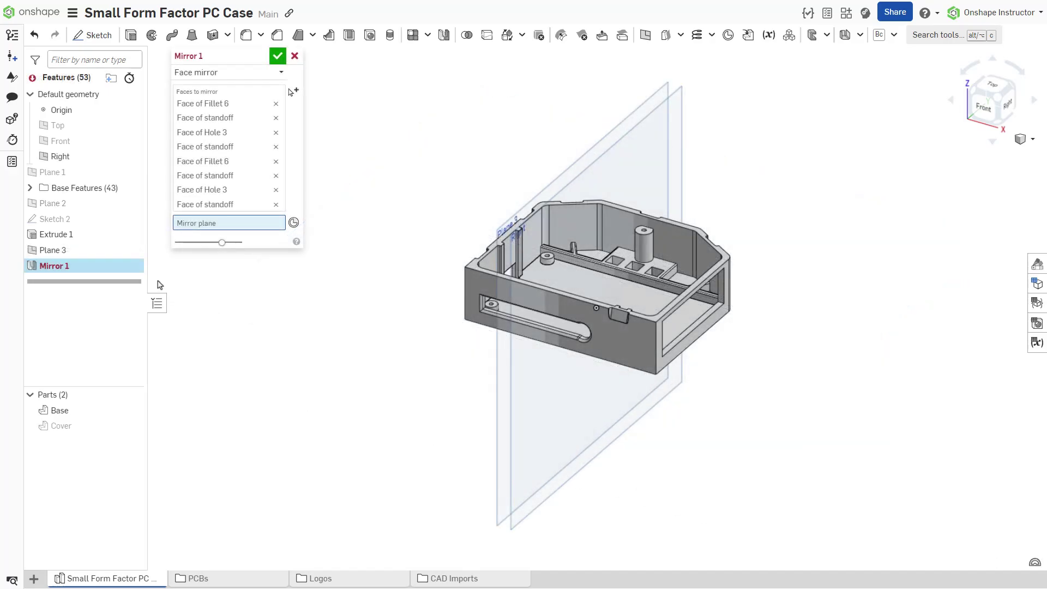
Mirror the standoff faces across Plane 3 and accept the mirror
click(118, 253)
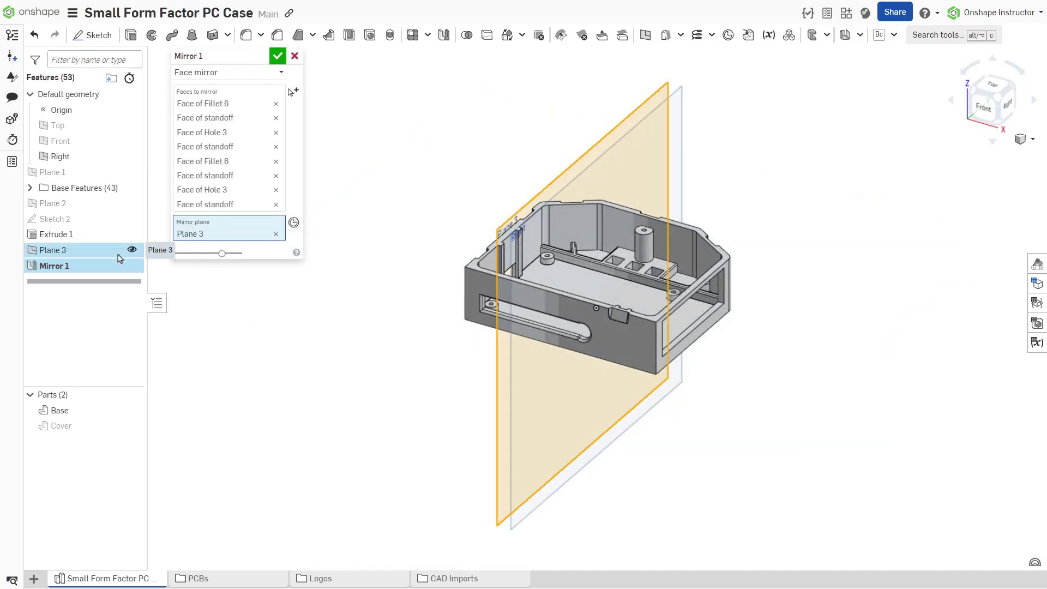
key(Return)
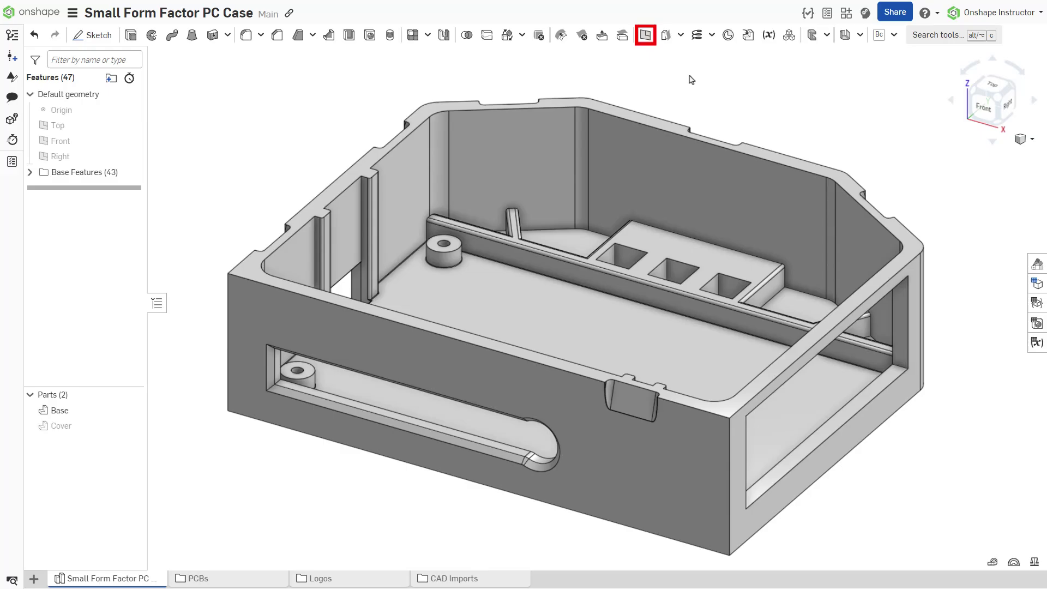
Start a new plane with Offset as its type
click(647, 41)
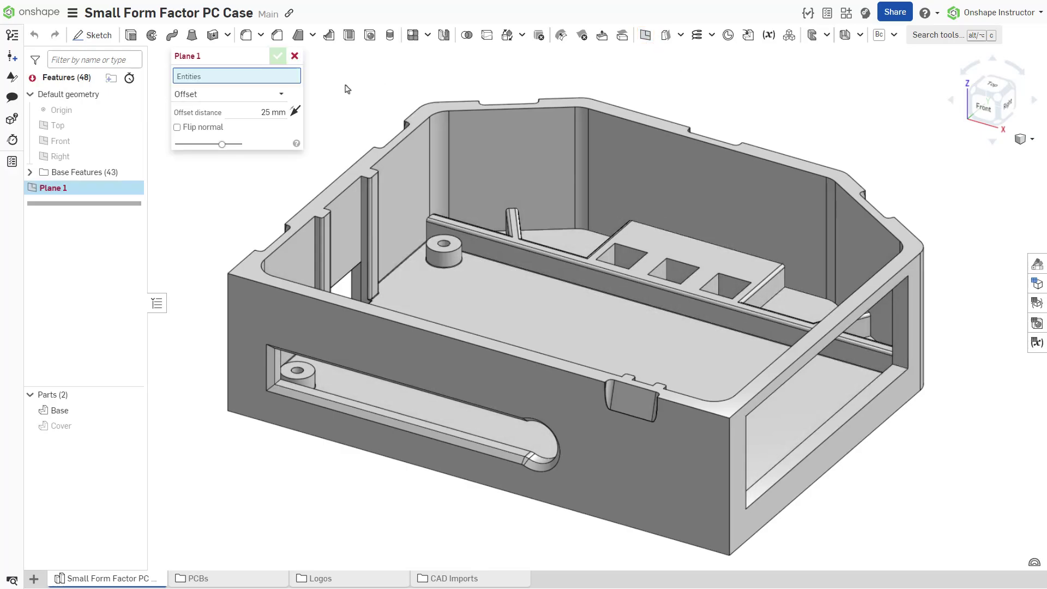
click(281, 97)
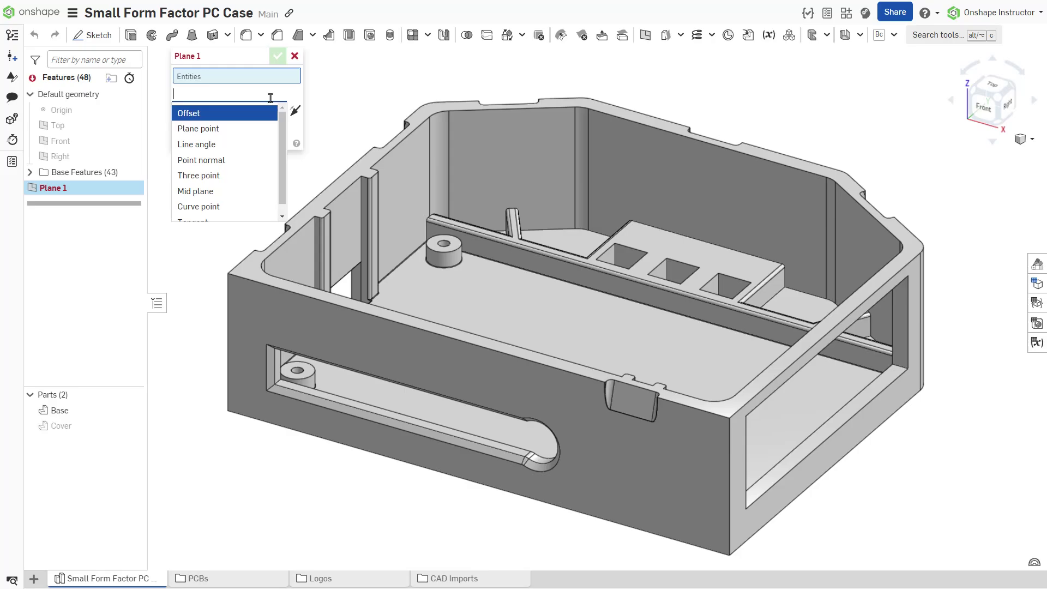
click(255, 117)
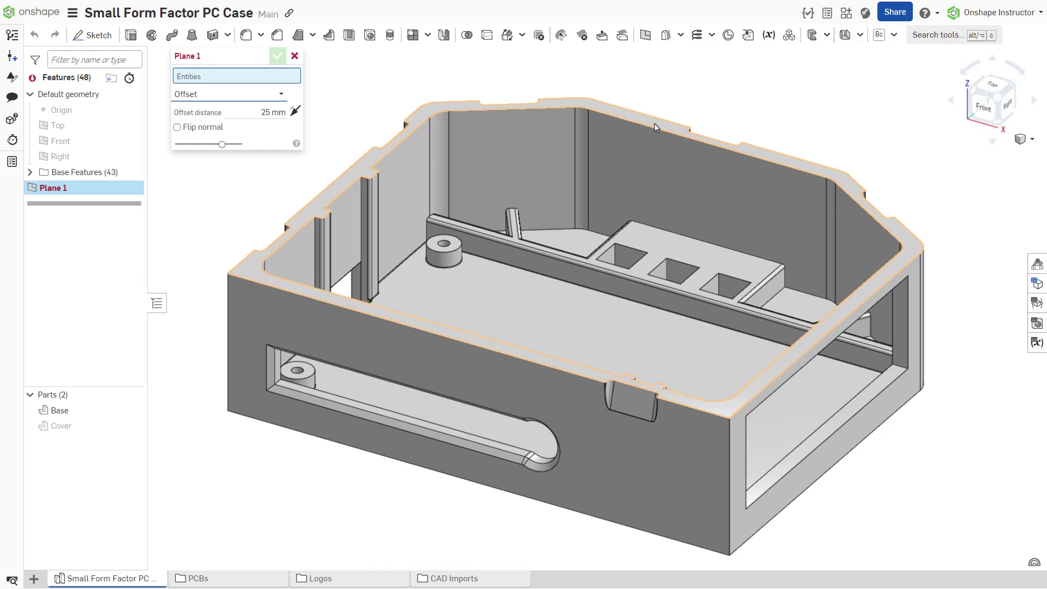
Offset the plane 5 mm from the top wall face, flipping direction and normal
click(655, 124)
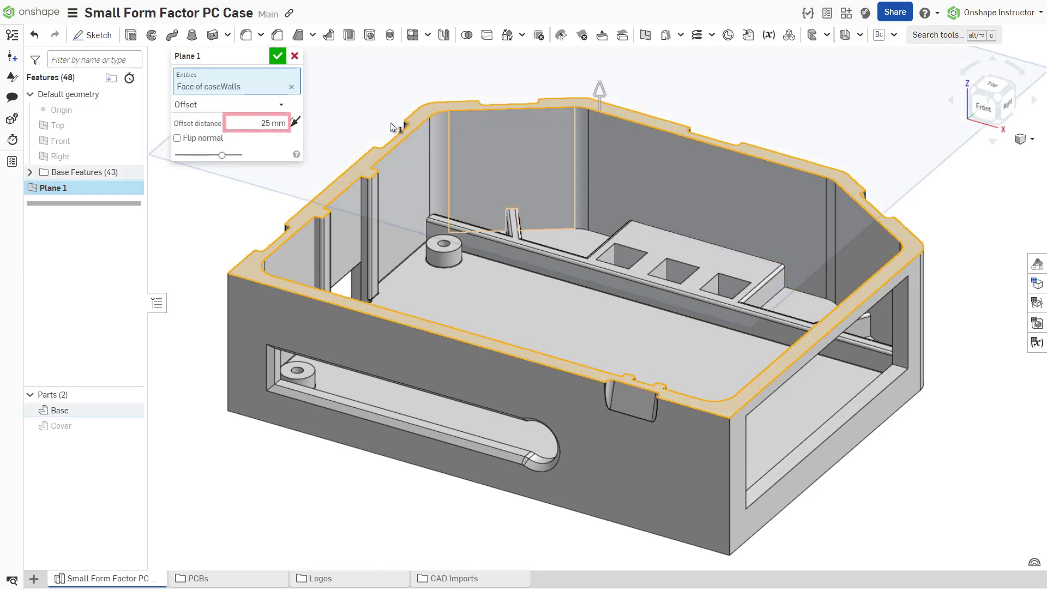
click(272, 123)
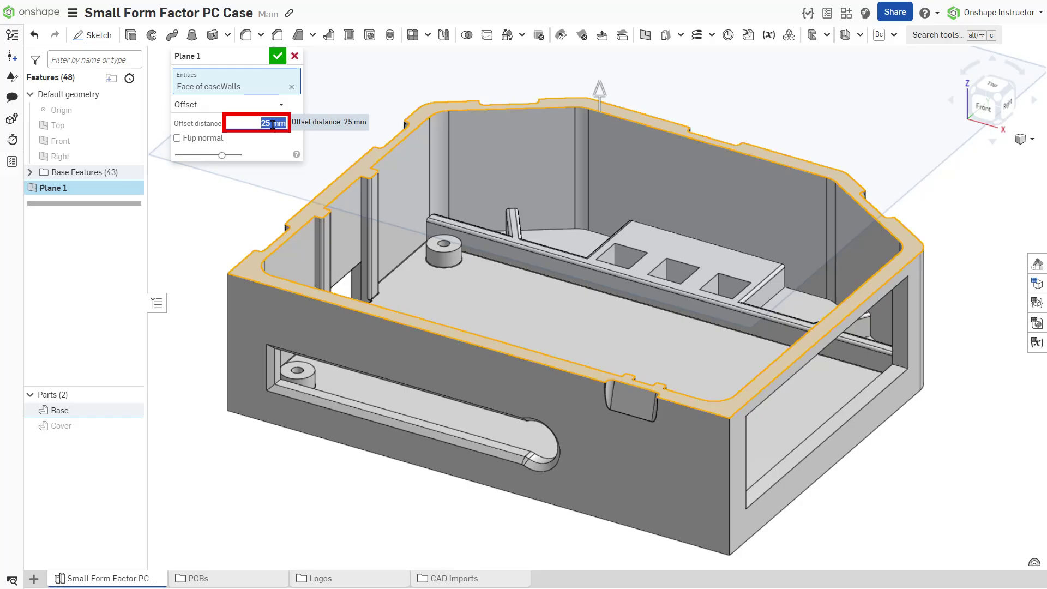
text(5)
key(Return)
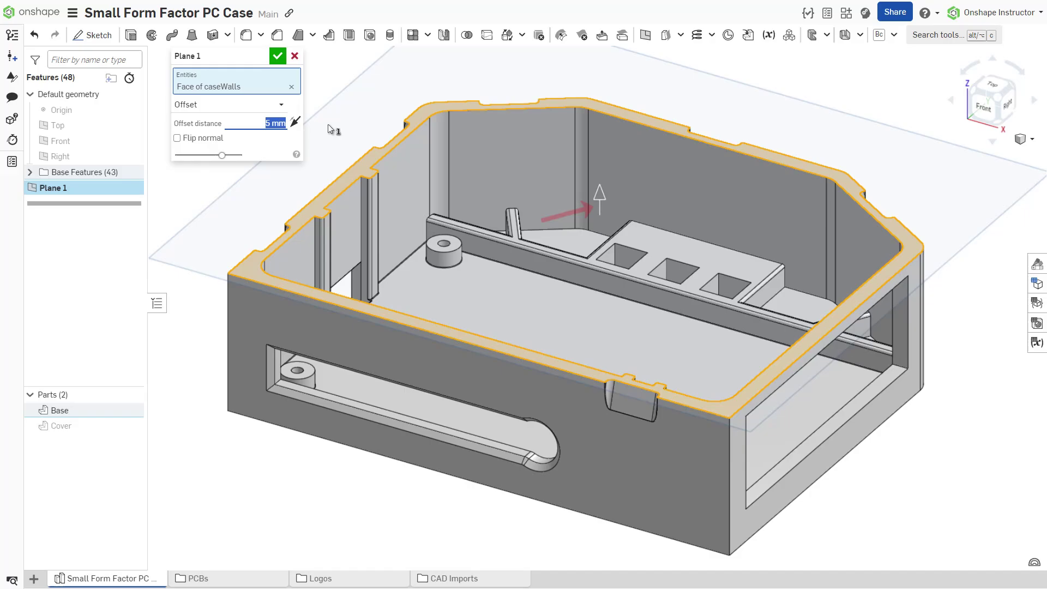
click(294, 122)
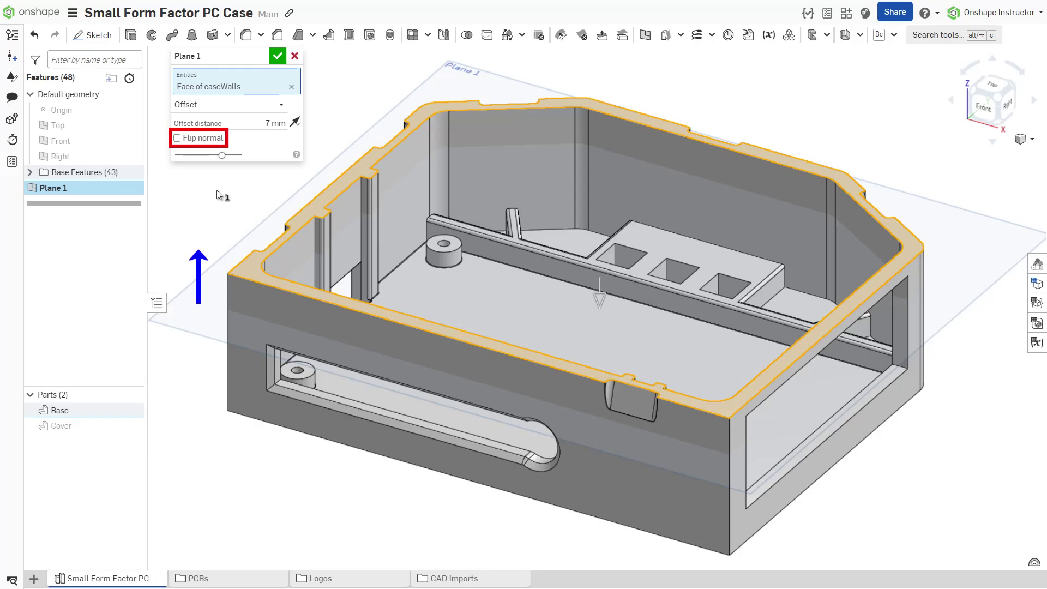
click(177, 139)
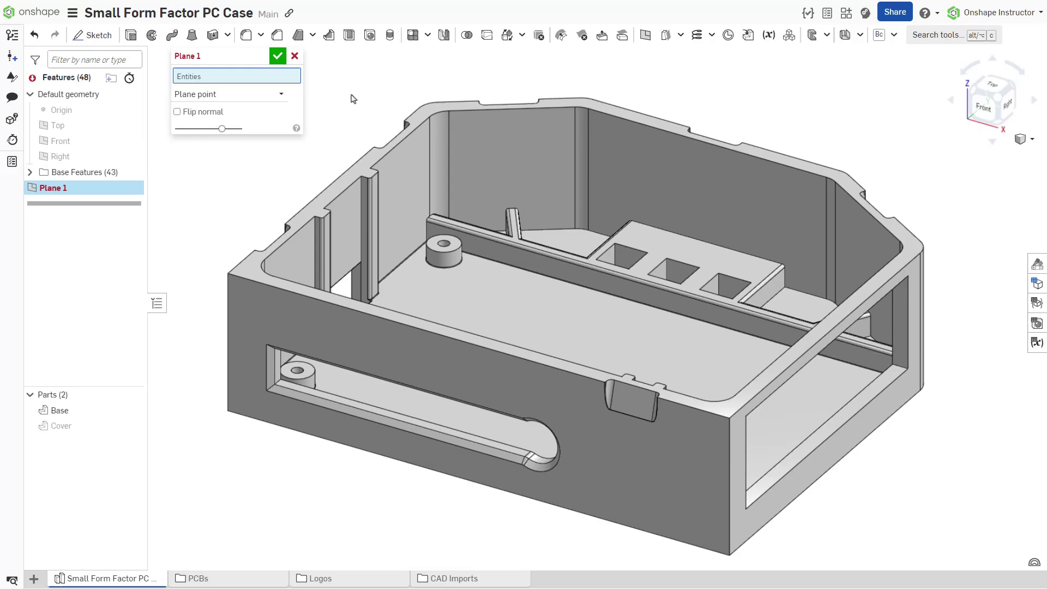
Preview a plane through a chamfer vertex, then a line-angle plane on a case edge
click(425, 111)
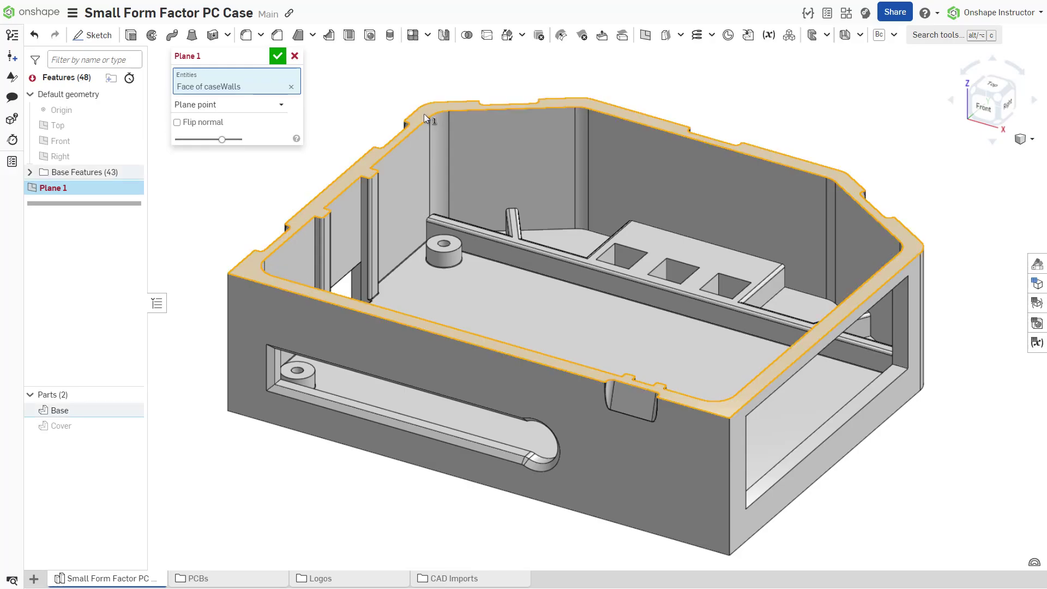
click(610, 410)
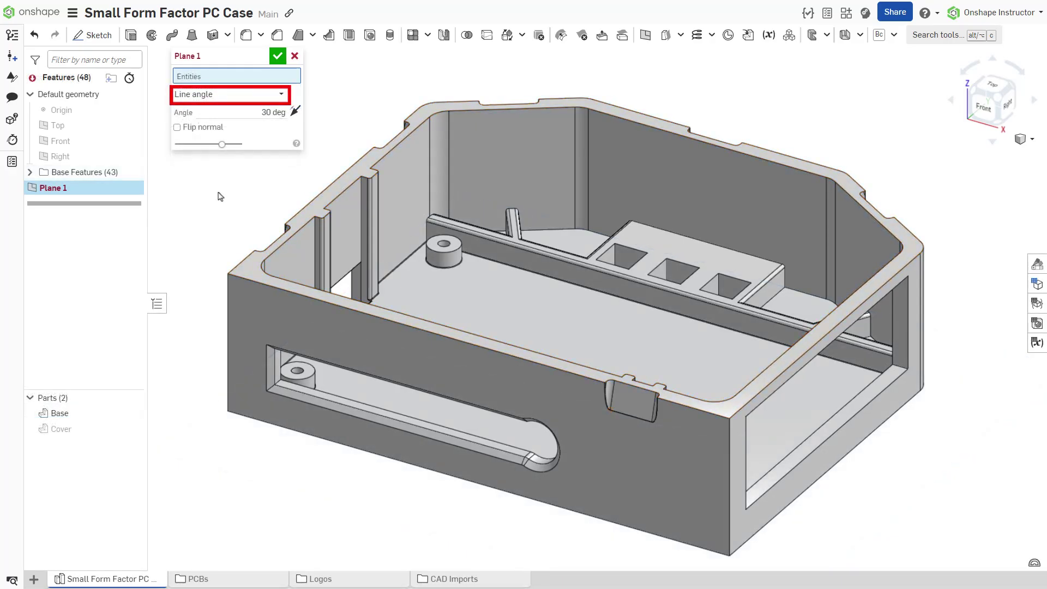
click(402, 316)
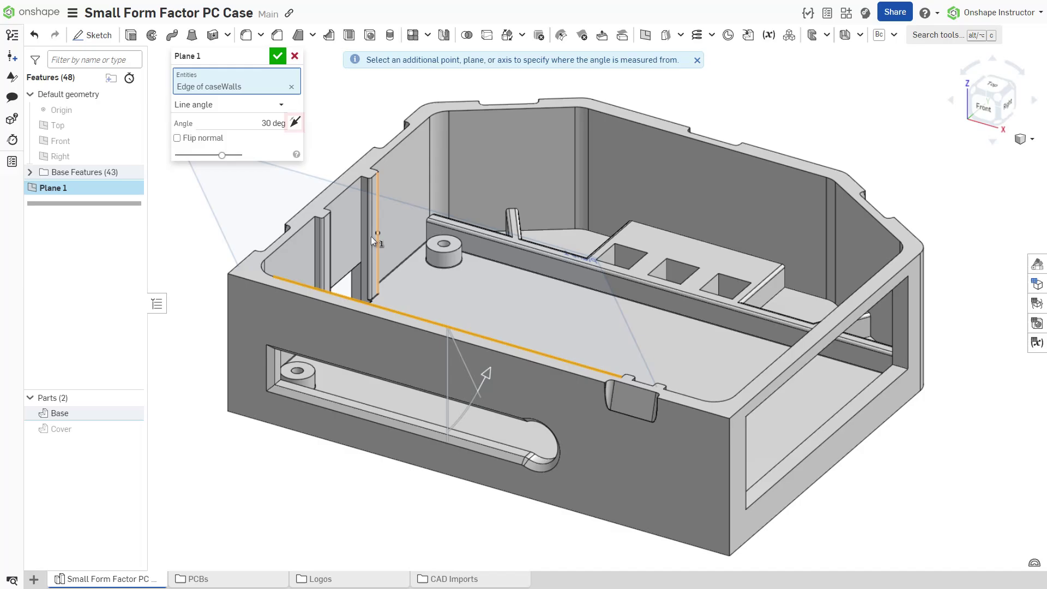
click(295, 123)
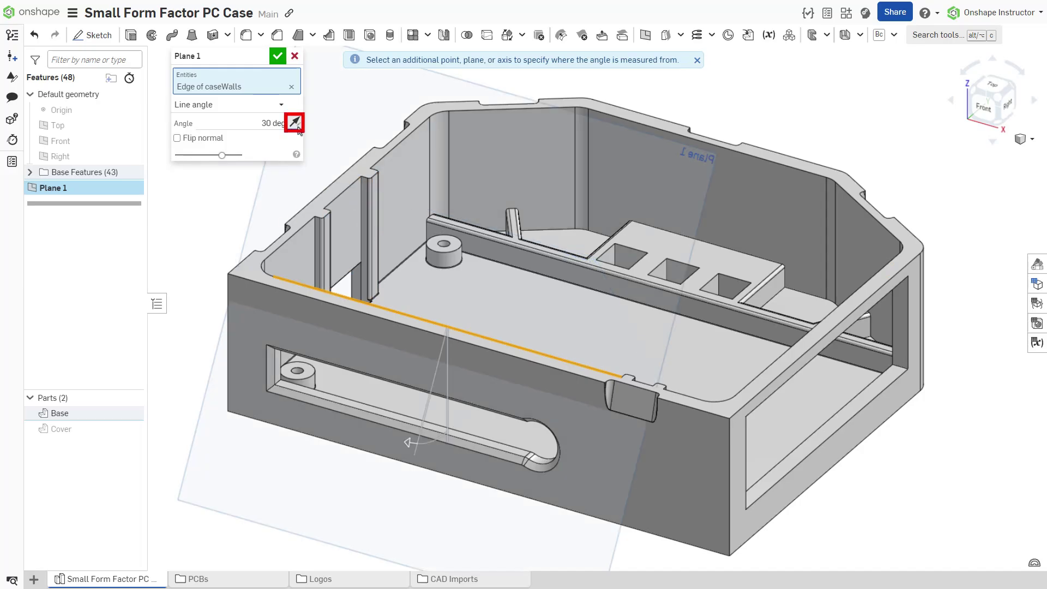
click(295, 122)
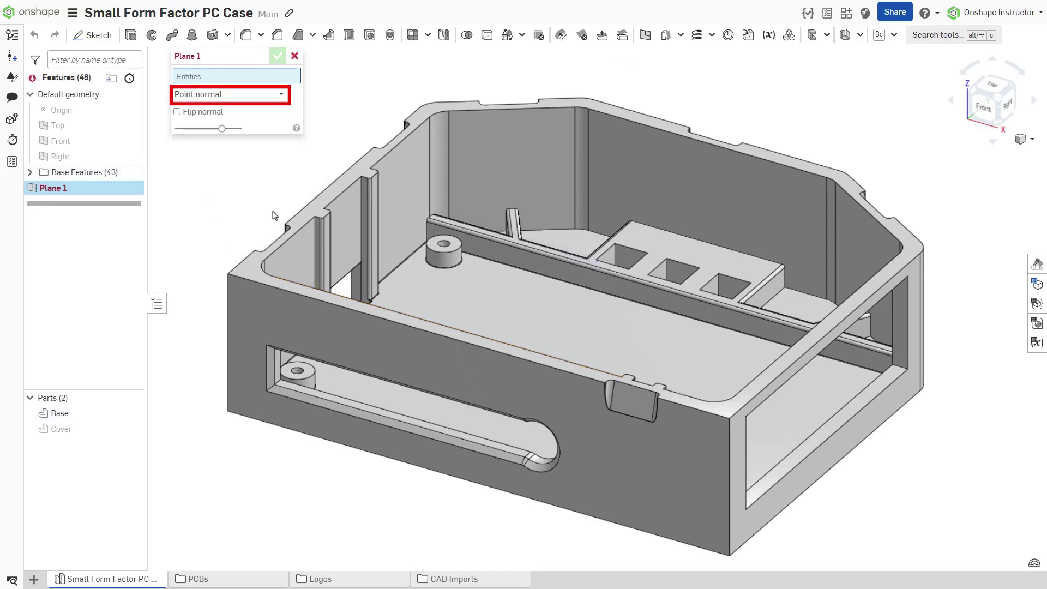
Preview a point-normal plane on the case's front top edge at a point along it
click(305, 299)
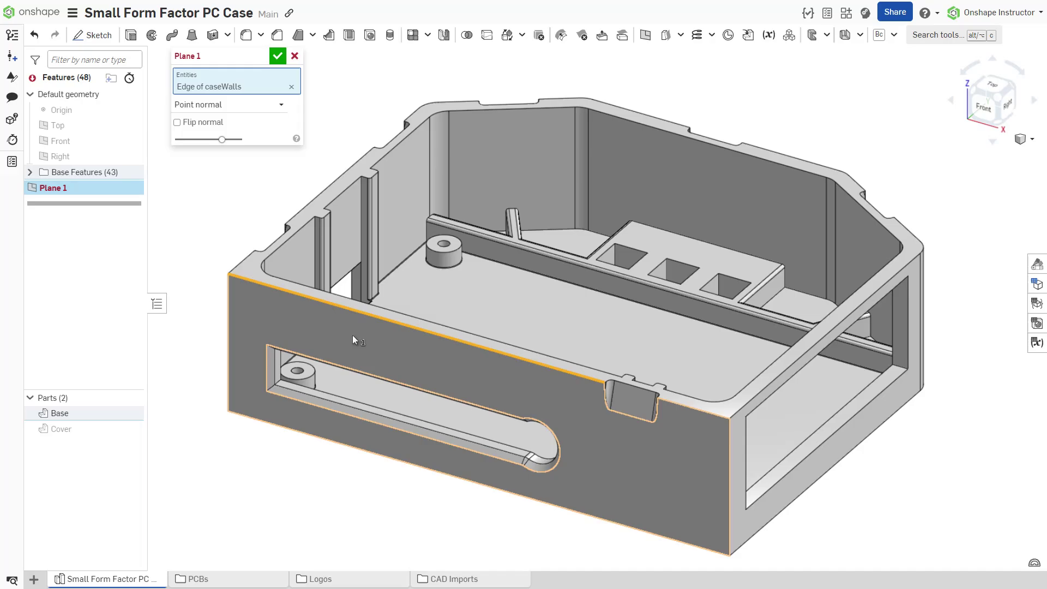
click(415, 329)
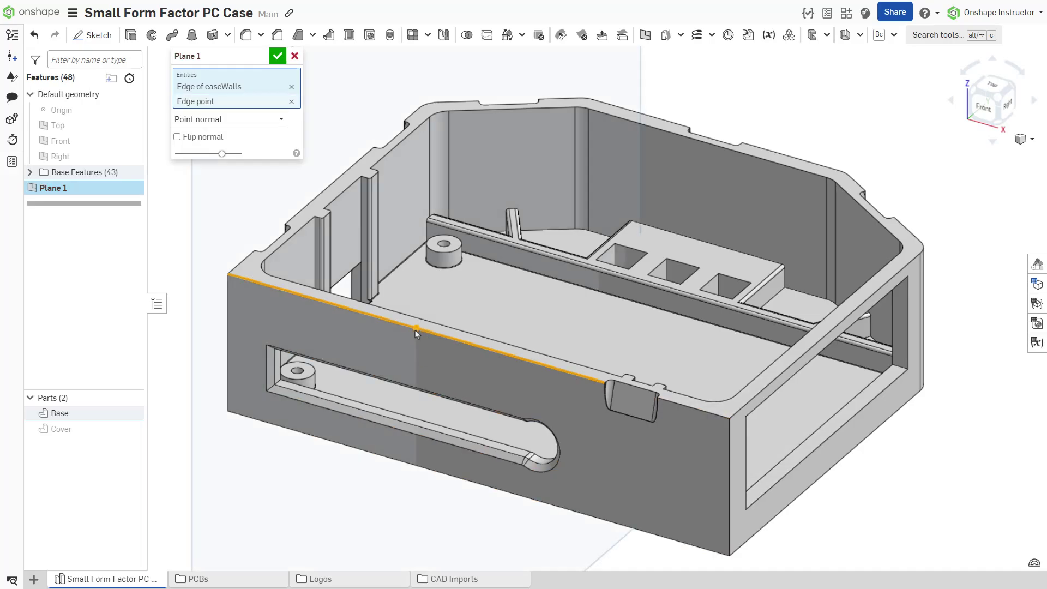
key(f)
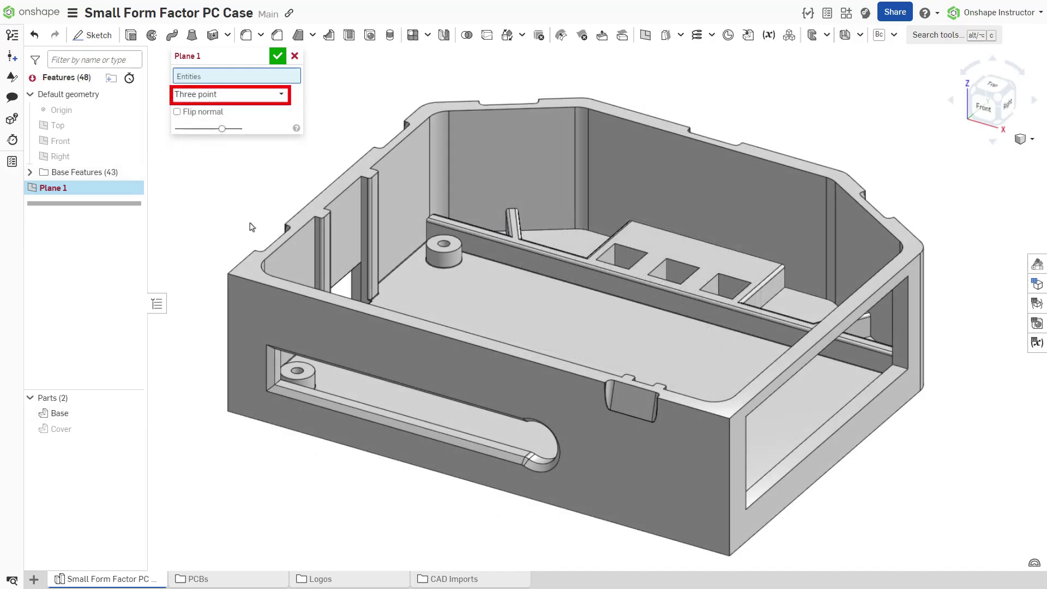
Preview a three-point plane through three case corner vertices
click(227, 274)
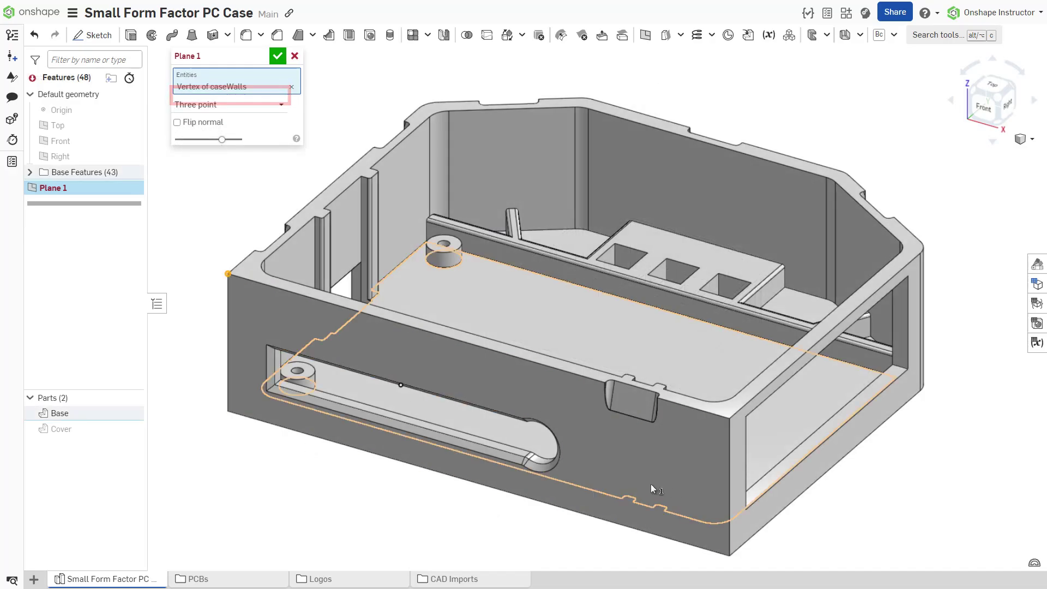
click(726, 418)
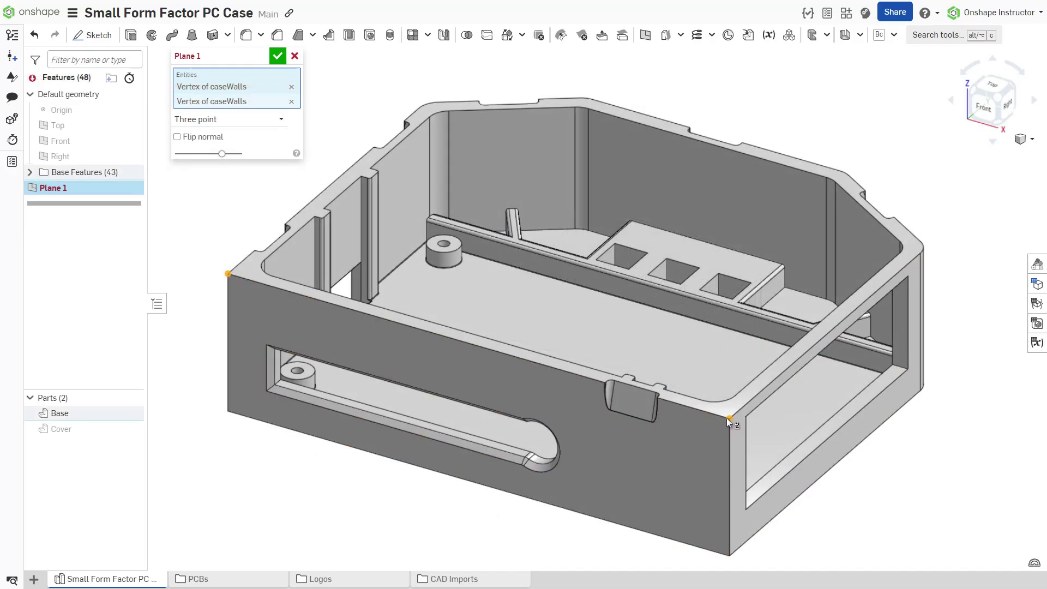
click(663, 309)
scroll(664, 309, down, 3)
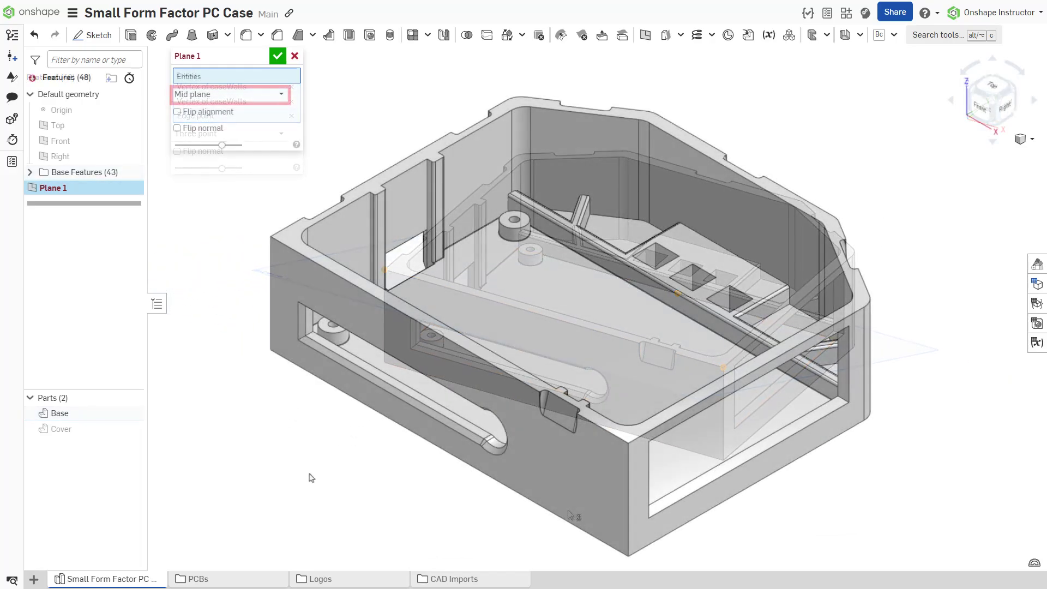
Pick the case's left and right end faces for the mid plane, then clear them
key(shift+3)
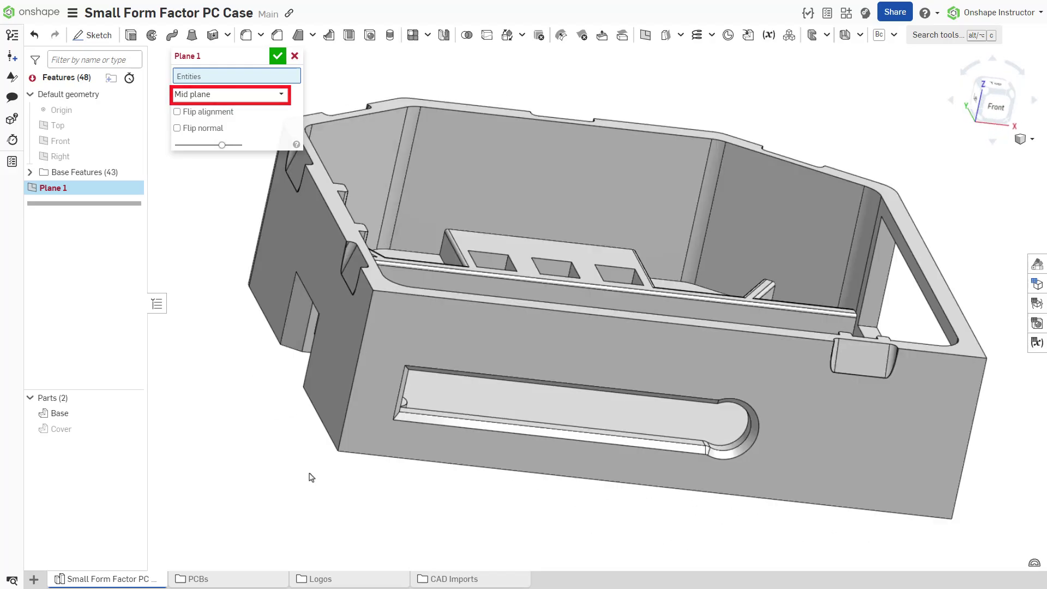
click(390, 410)
key(shift+7)
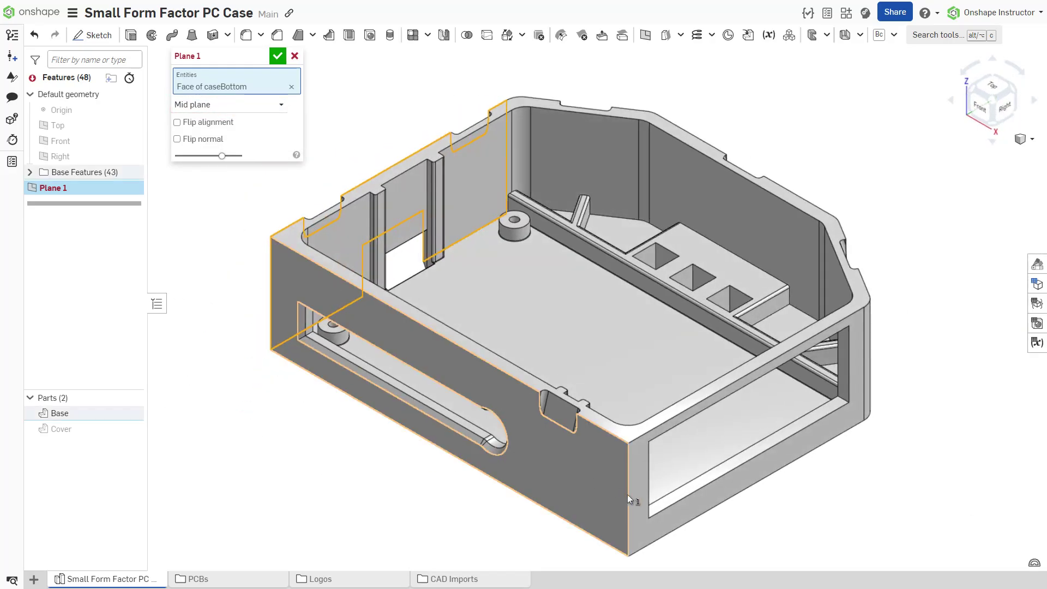
click(639, 501)
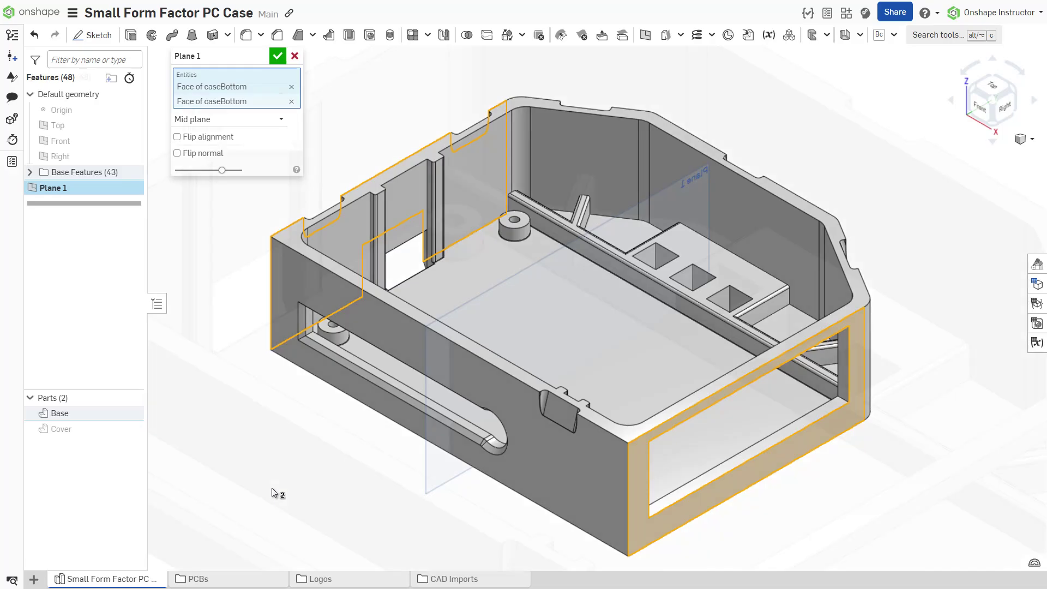
click(272, 488)
scroll(584, 215, up, 5)
Use the inner rail's two long faces for the mid plane and flip alignment
click(588, 220)
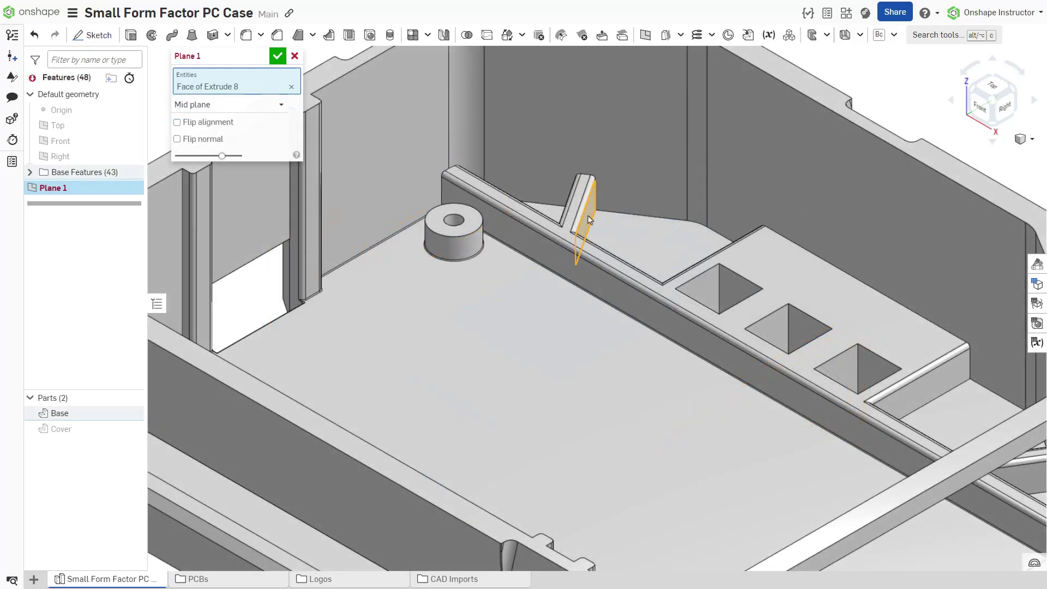
click(549, 254)
scroll(549, 250, down, 5)
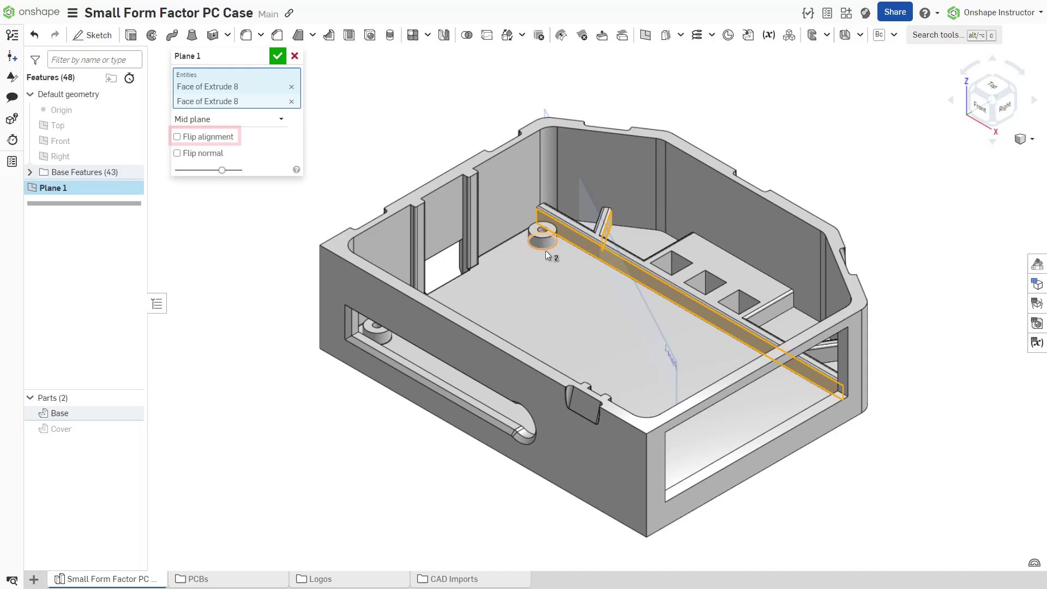
click(201, 138)
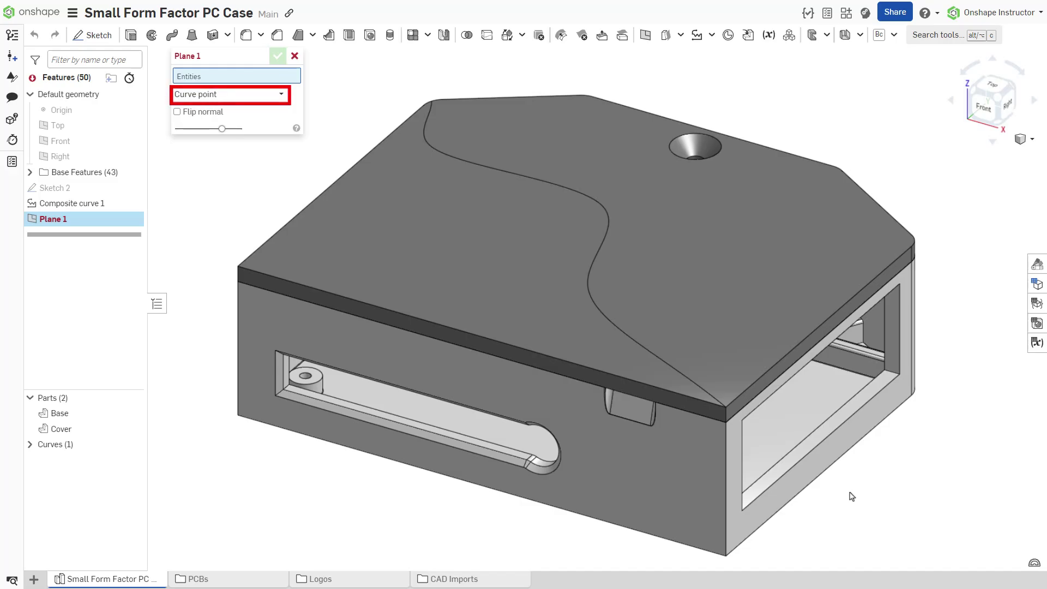
Preview a curve-point plane at the cover curve's end vertex, then a tangent plane on the standoff face
click(726, 408)
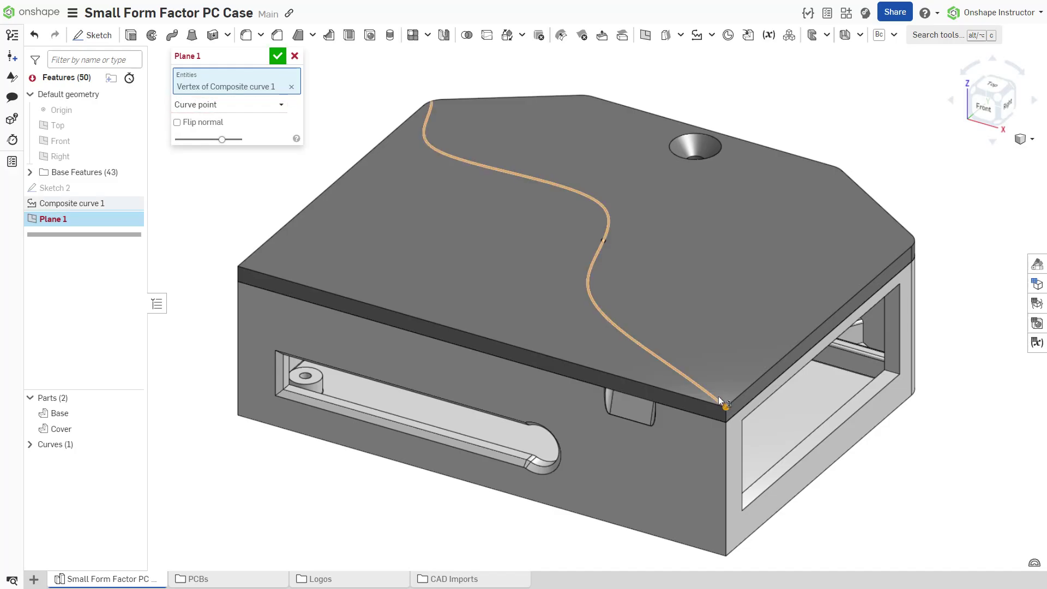
click(718, 396)
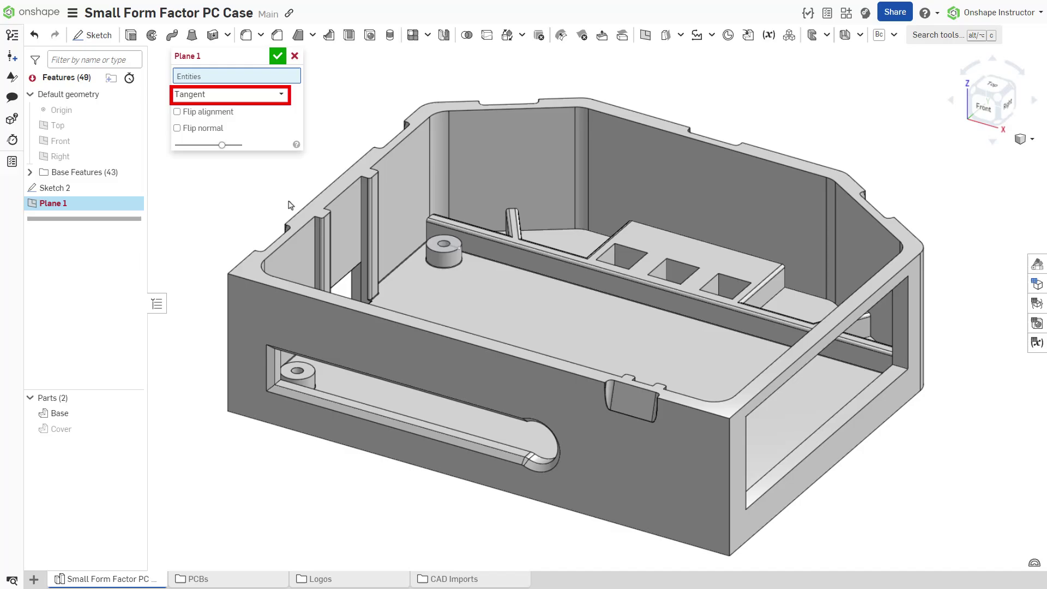
click(449, 266)
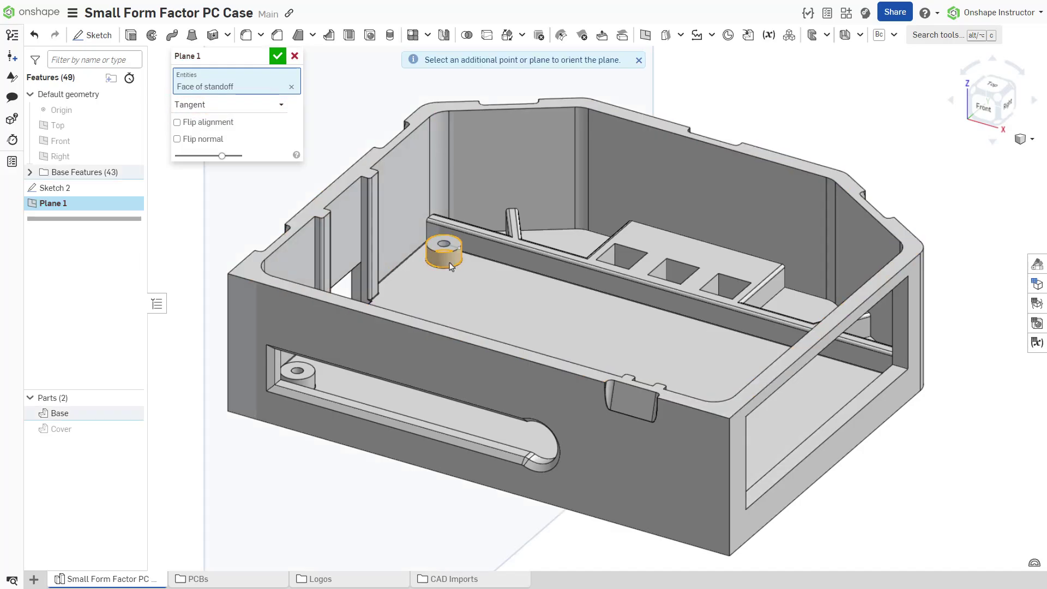
click(460, 250)
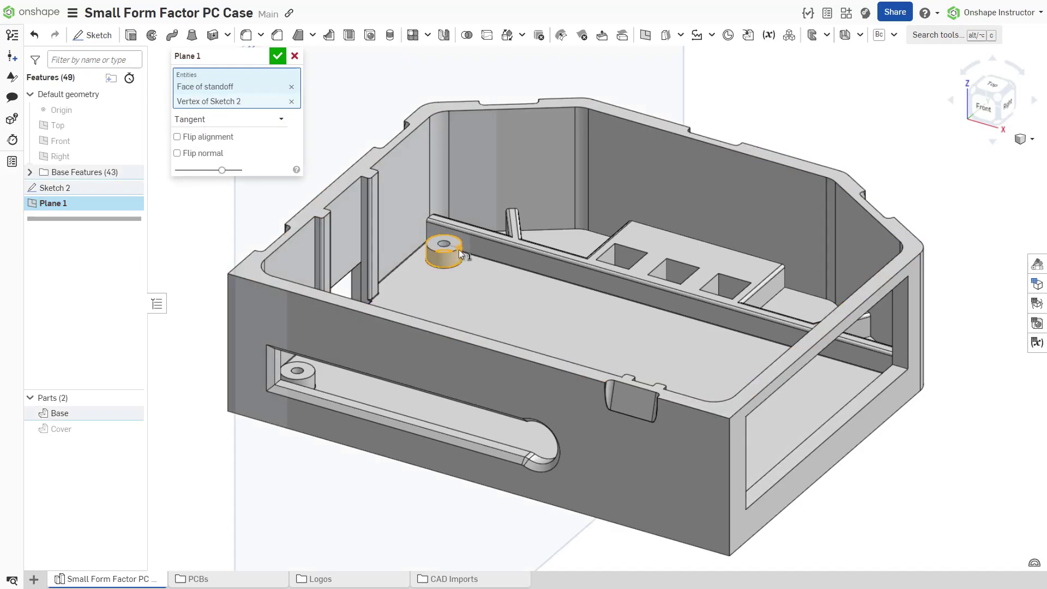